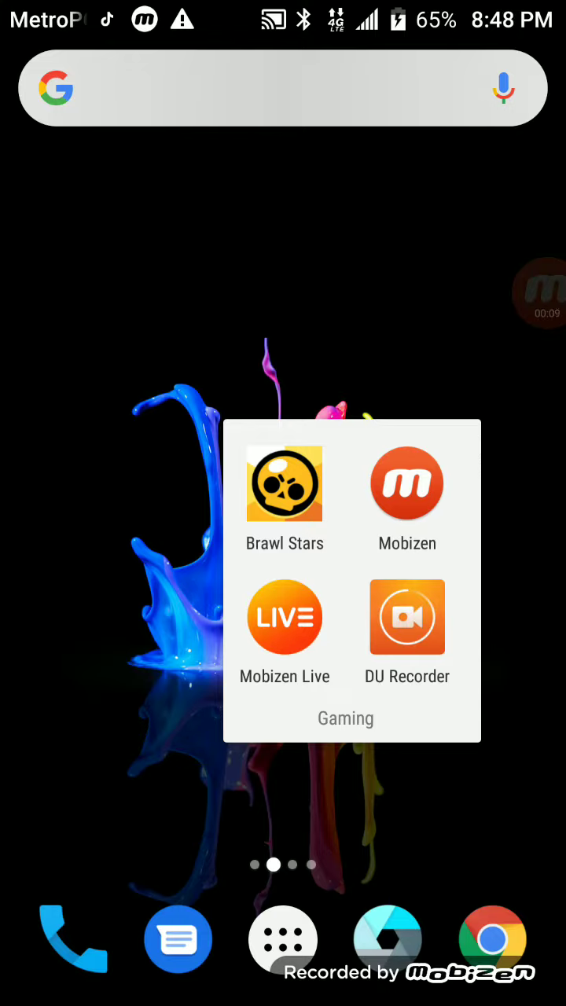
Step: Close the Gaming folder popup to show the home screen page holding it
key("Escape")
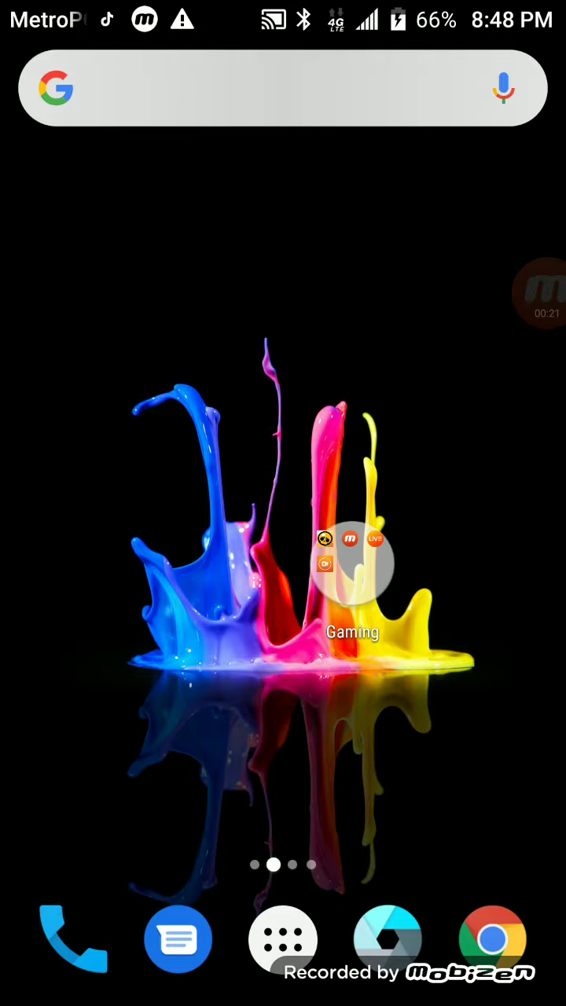
left_click_drag(471, 502, 94, 503)
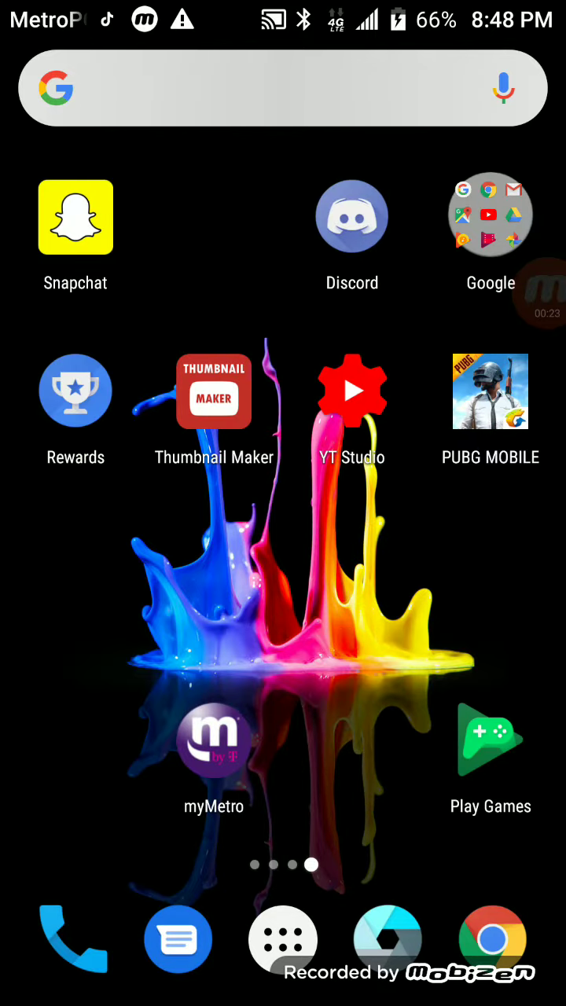
left_click_drag(117, 549, 472, 550)
mouse_move(118, 550)
left_mouse_down()
mouse_move(472, 550)
mouse_move(94, 550)
left_mouse_up()
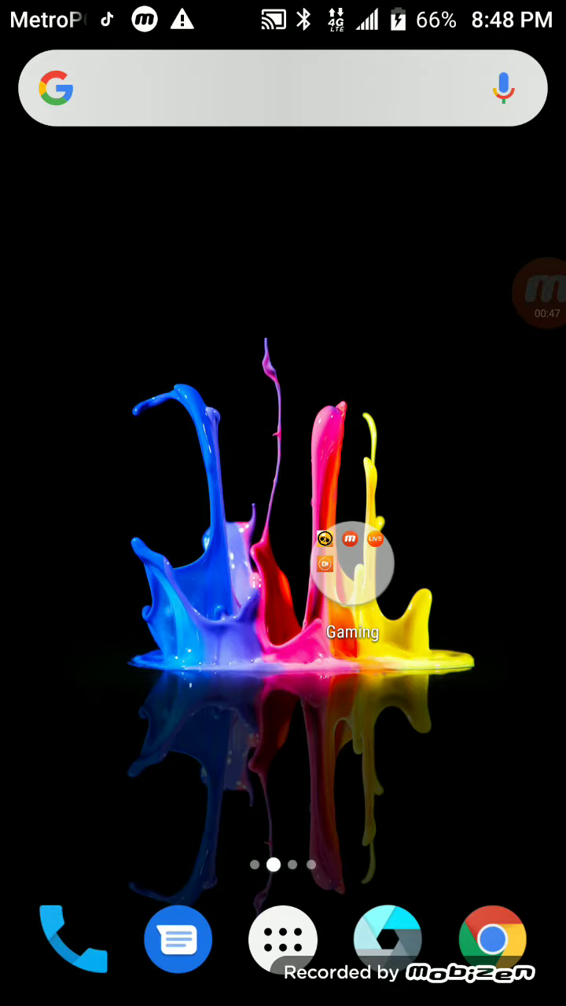
left_click(352, 561)
key("Escape")
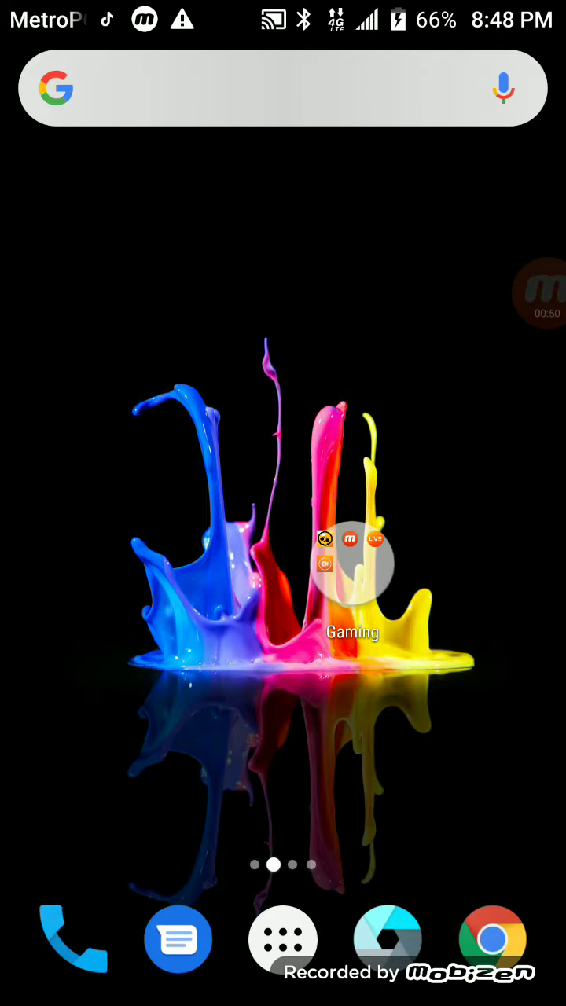